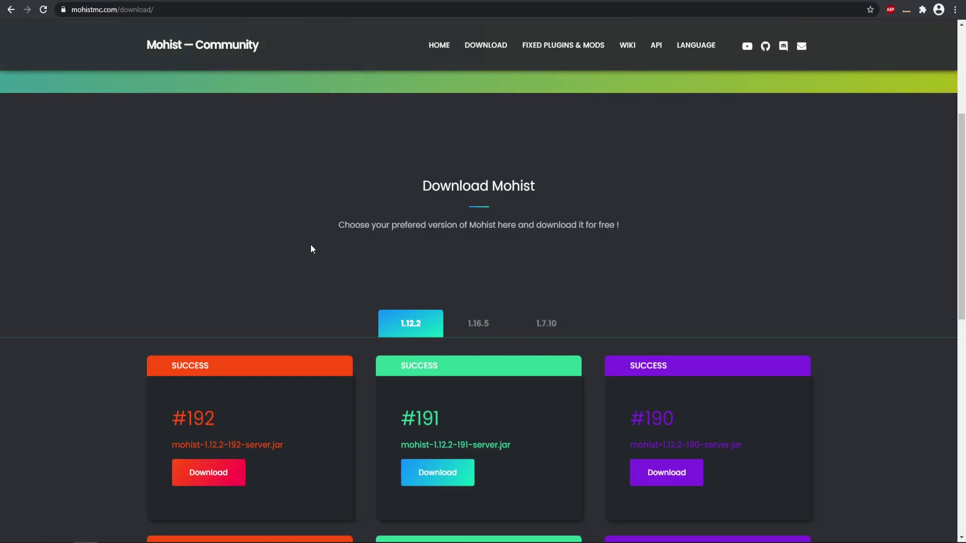
Review the Mohist and Magma download pages and download the latest Magma 1.12 build, Magma Dev HEAD-b2a81d7
{"action": "scroll", "coordinate": [311, 248], "scroll_direction": "up", "scroll_amount": 1}
{"action": "scroll", "coordinate": [312, 246], "scroll_direction": "down", "scroll_amount": 3}
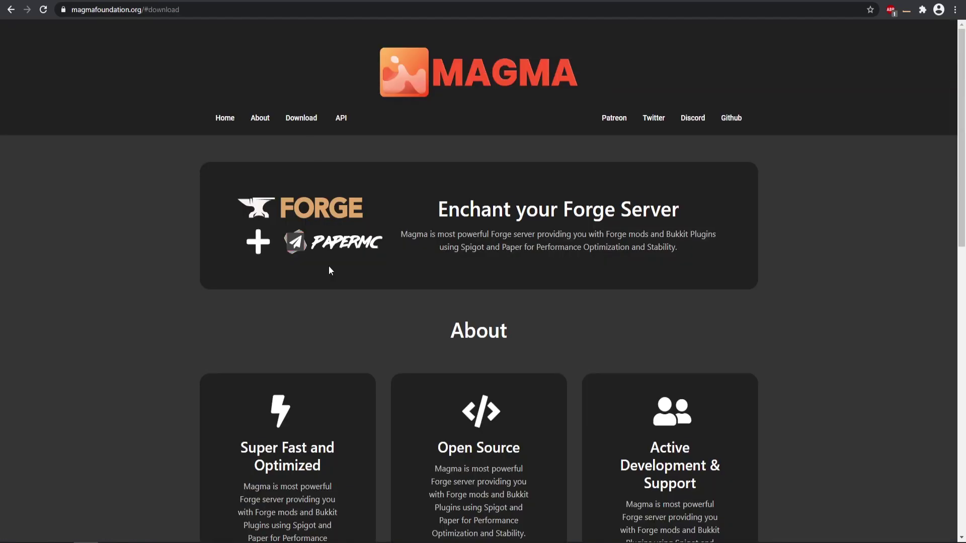
{"action": "scroll", "coordinate": [338, 300], "scroll_direction": "down", "scroll_amount": 6}
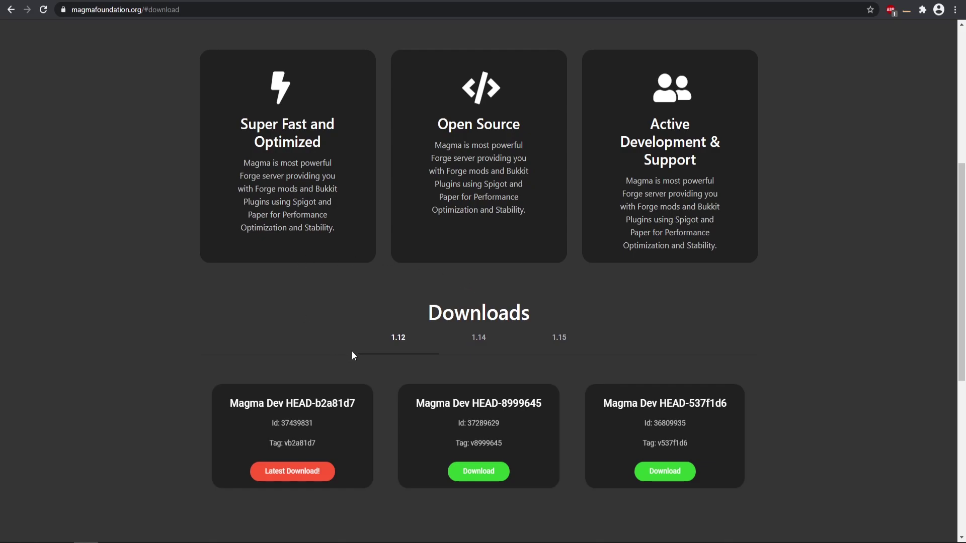
{"action": "scroll", "coordinate": [352, 355], "scroll_direction": "up", "scroll_amount": 6}
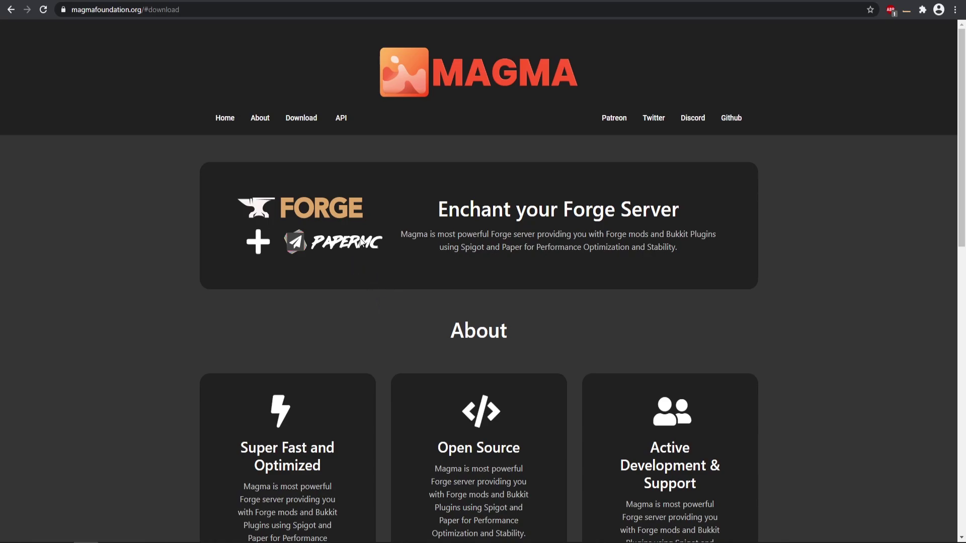
{"action": "left_click", "coordinate": [302, 129]}
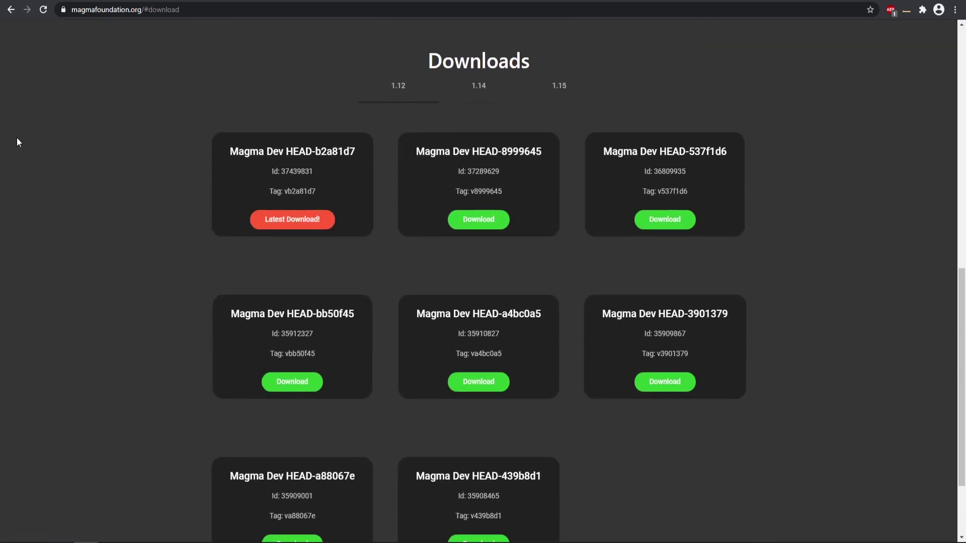
{"action": "left_click", "coordinate": [294, 225]}
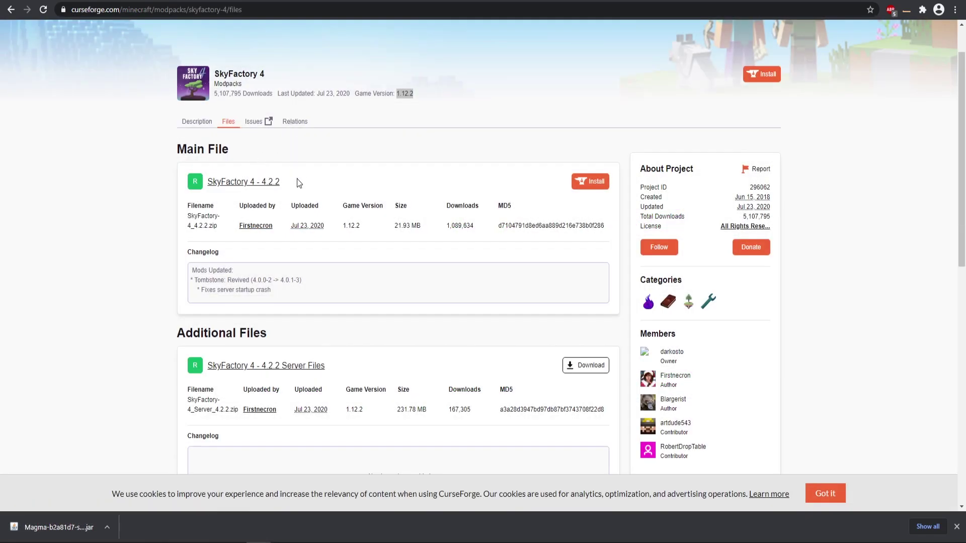
Check the game version of the SkyFactory 4 - 4.2.2 Server Files on CurseForge against the Magma downloads
{"action": "scroll", "coordinate": [301, 216], "scroll_direction": "down", "scroll_amount": 1}
{"action": "left_click_drag", "start_coordinate": [183, 277], "coordinate": [294, 300]}
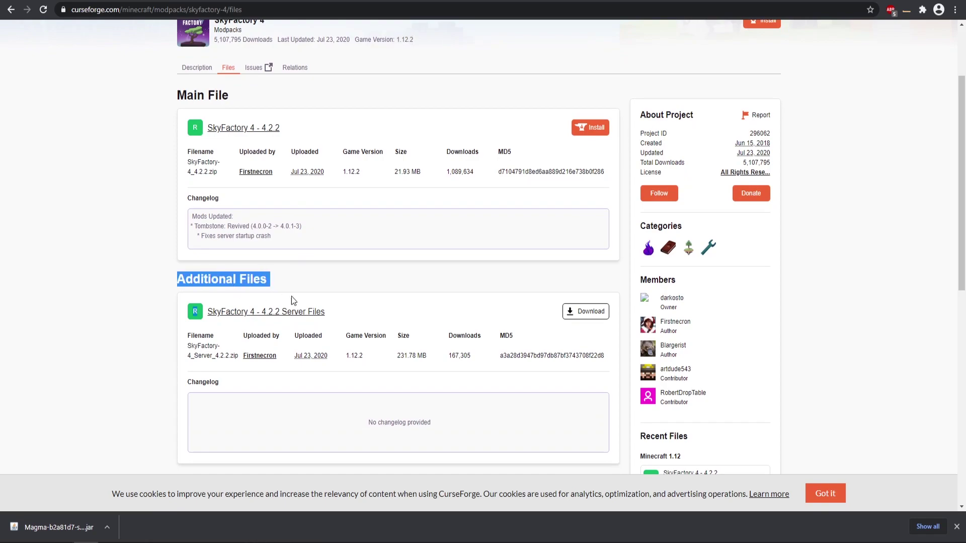
{"action": "left_click", "coordinate": [371, 294]}
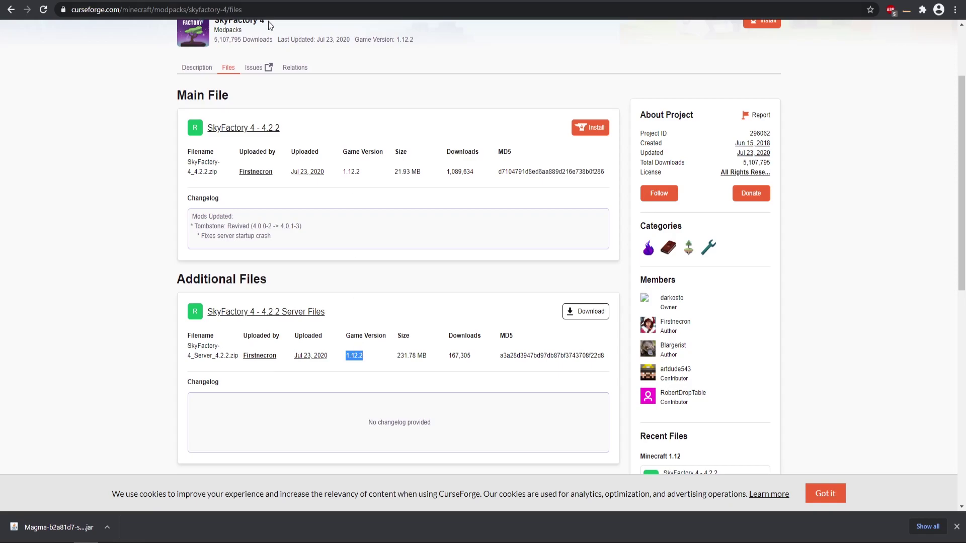
{"action": "key", "text": "ctrl+Tab"}
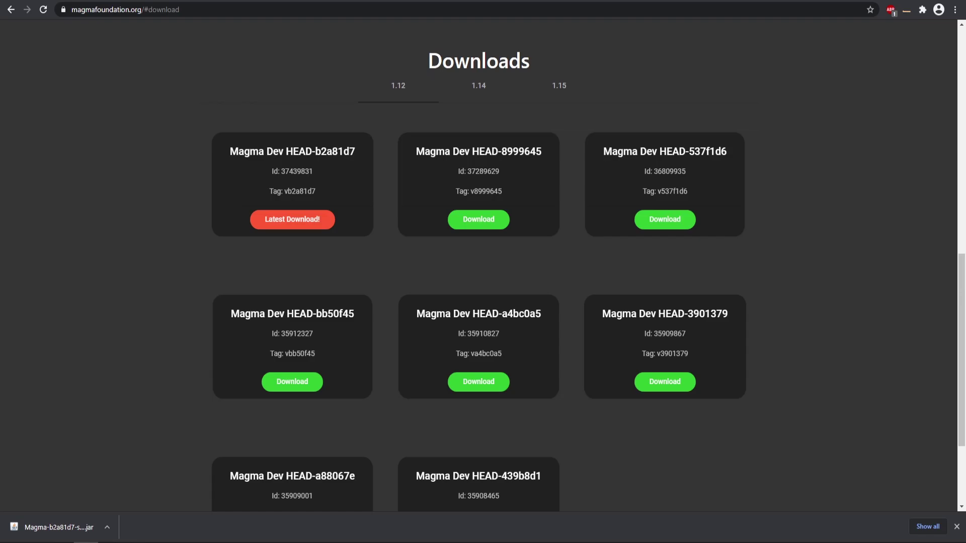
{"action": "key", "text": "ctrl+Tab"}
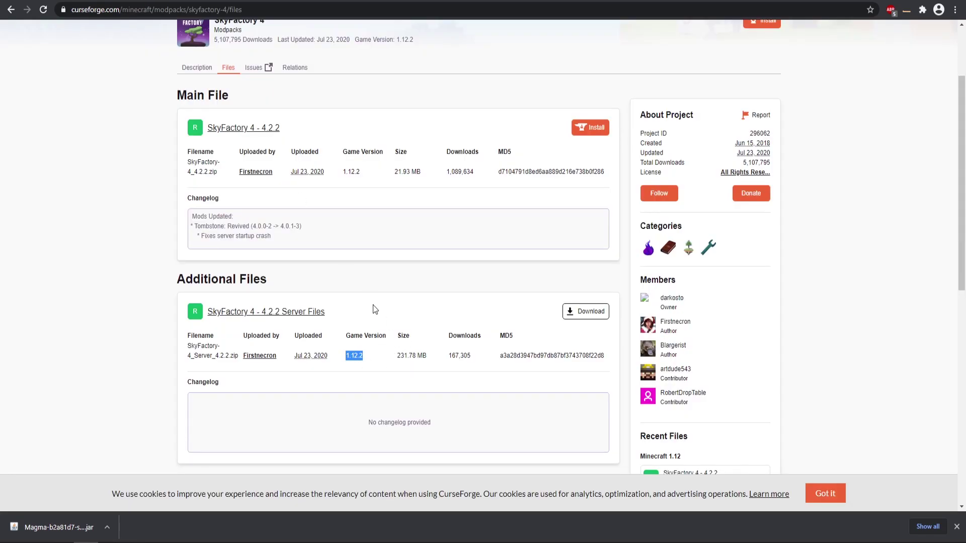
Switch to the SoulNode server panel and examine the mods folder and the files in the container root
{"action": "key", "text": "ctrl+Tab"}
{"action": "left_click", "coordinate": [252, 95]}
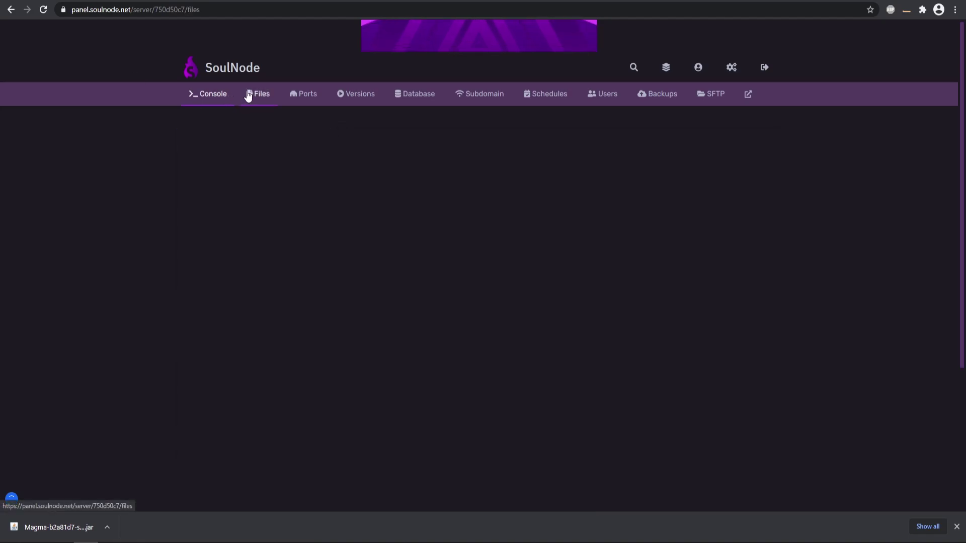
{"action": "left_click", "coordinate": [225, 267]}
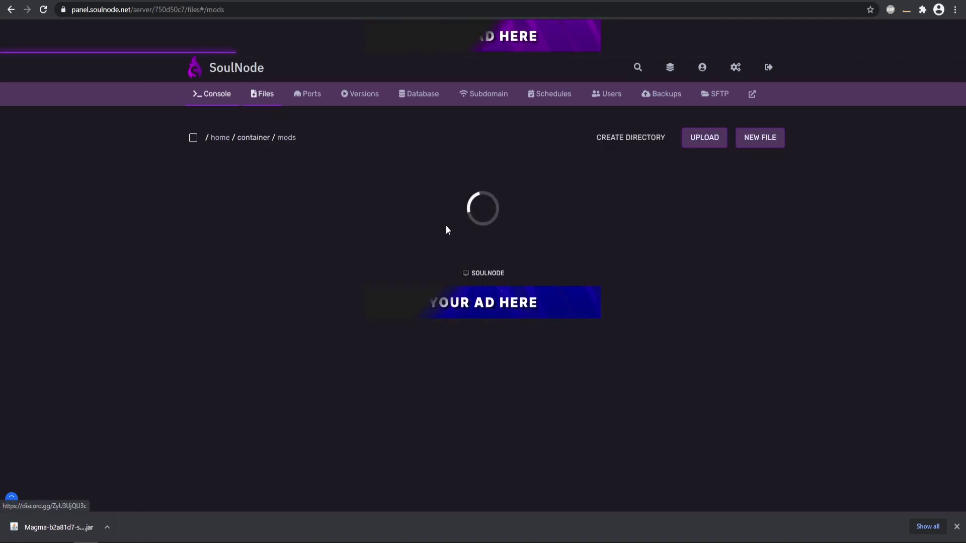
{"action": "left_click", "coordinate": [216, 96]}
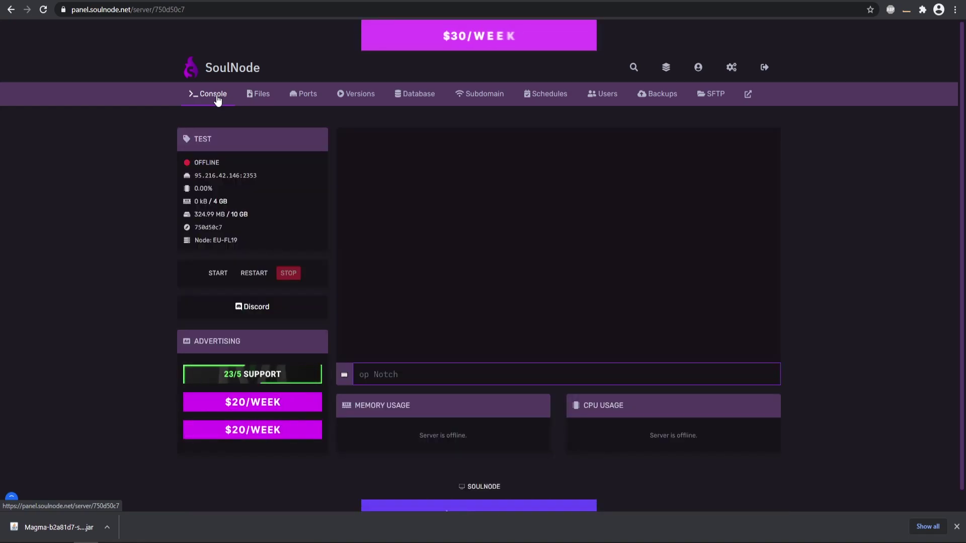
{"action": "left_click", "coordinate": [259, 101]}
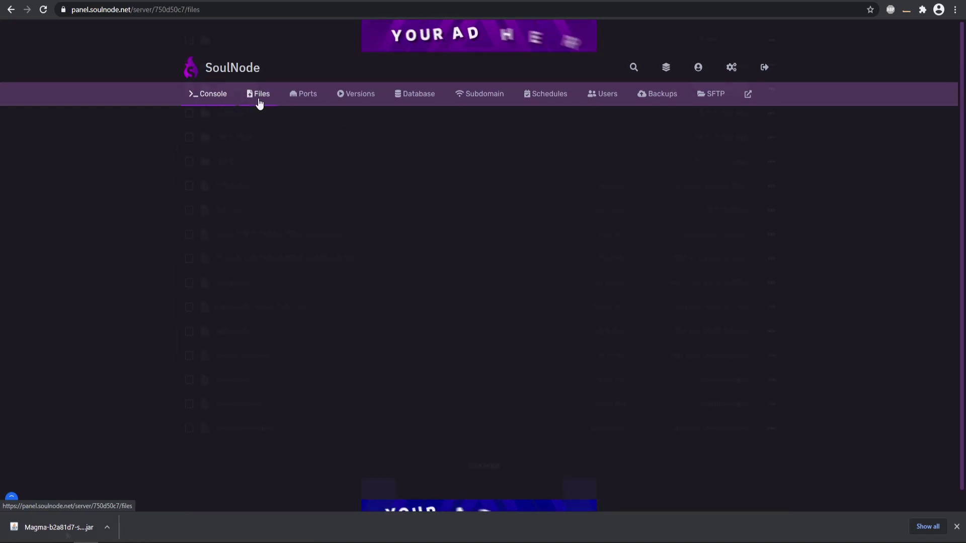
{"action": "scroll", "coordinate": [151, 352], "scroll_direction": "down", "scroll_amount": 5}
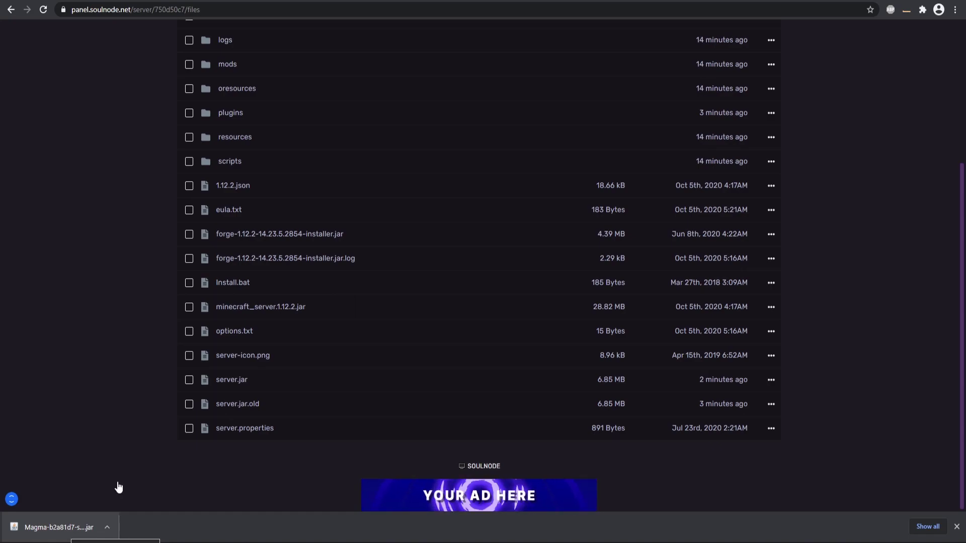
{"action": "scroll", "coordinate": [343, 393], "scroll_direction": "up", "scroll_amount": 2}
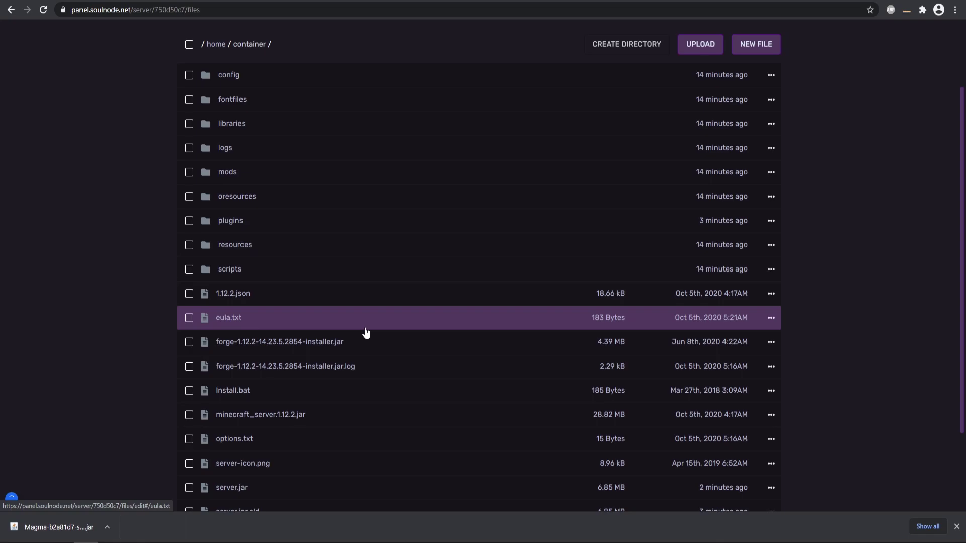
{"action": "scroll", "coordinate": [366, 333], "scroll_direction": "up", "scroll_amount": 2}
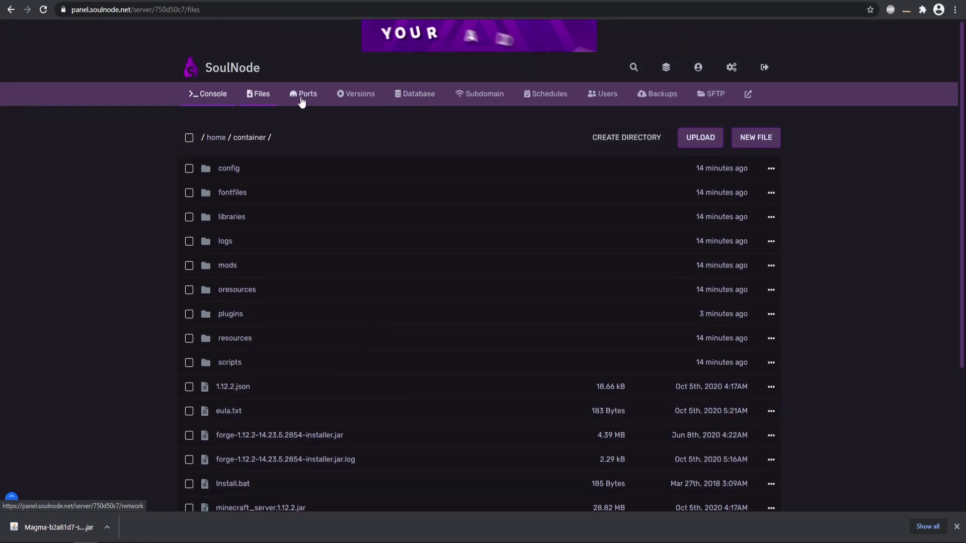
Install Magma version 1.12.2 as the server software through the version changer and confirm the installation
{"action": "left_click", "coordinate": [364, 99]}
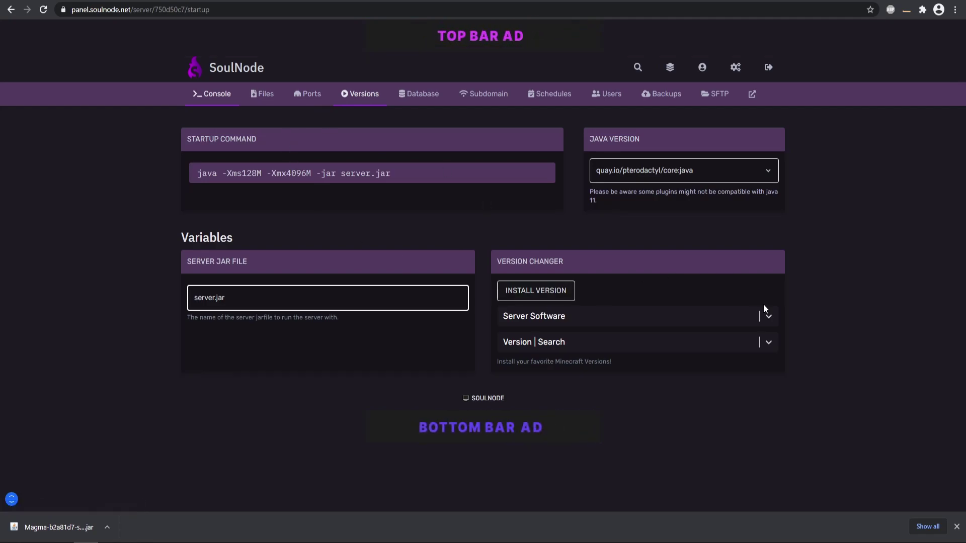
{"action": "left_click", "coordinate": [765, 314]}
{"action": "left_click", "coordinate": [601, 484]}
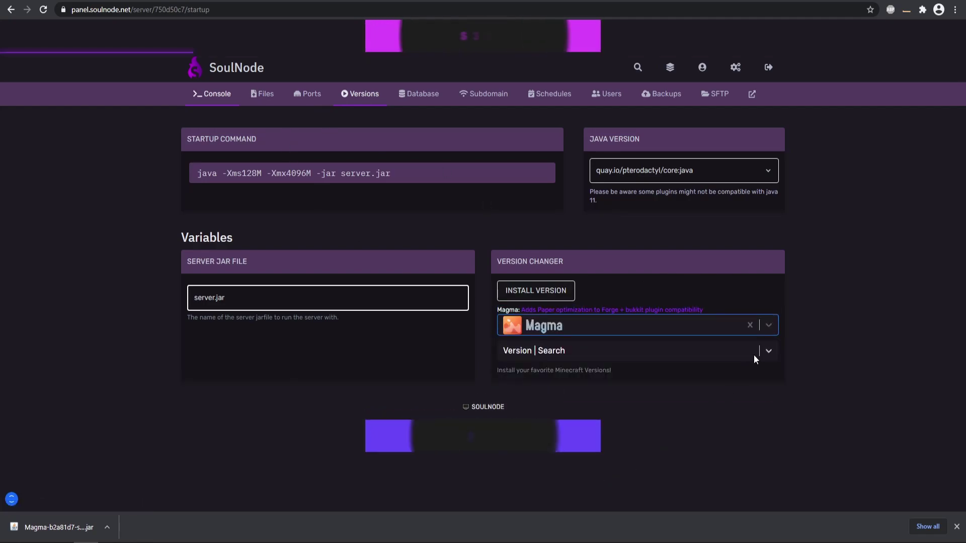
{"action": "left_click", "coordinate": [753, 352]}
{"action": "left_click", "coordinate": [524, 382]}
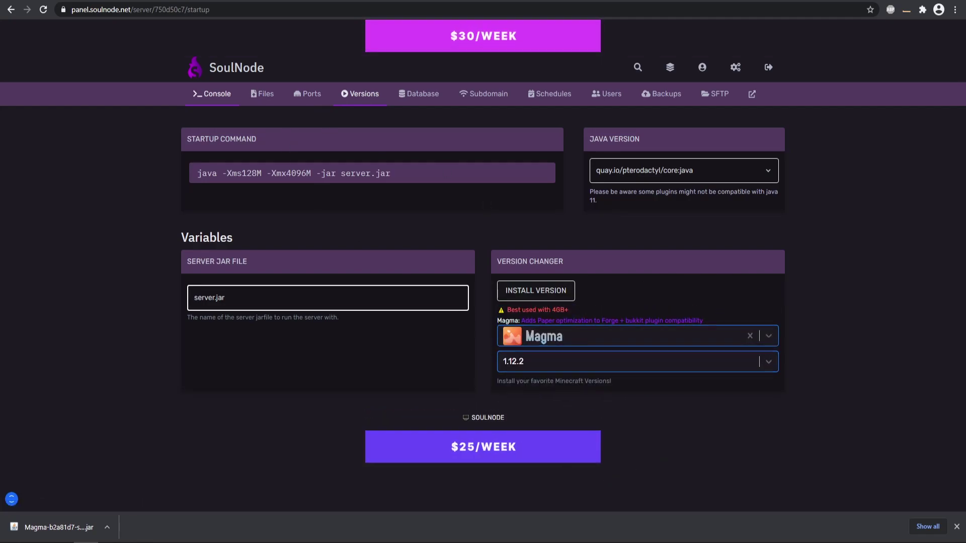
{"action": "left_click", "coordinate": [521, 292]}
{"action": "left_click", "coordinate": [652, 213]}
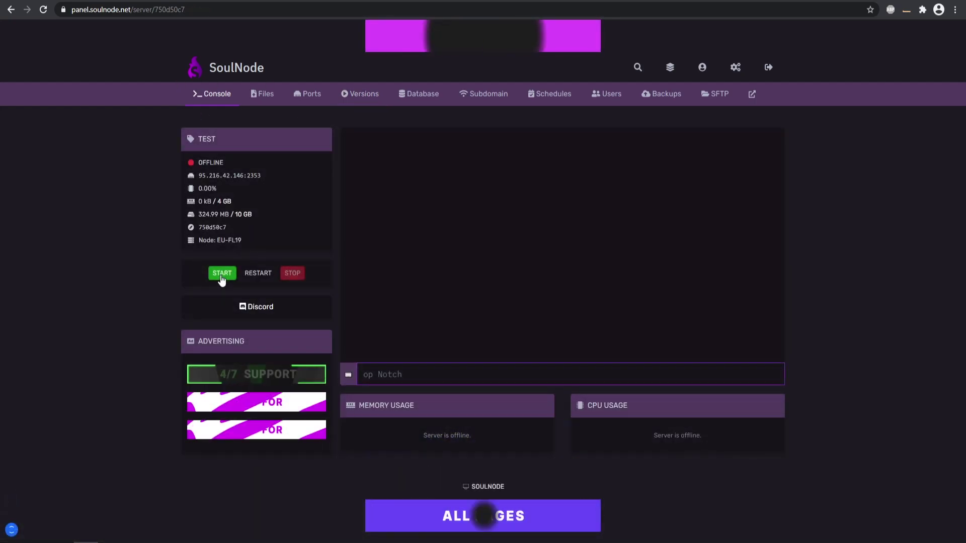
Start the server and review its Magma startup output in the console
{"action": "left_click", "coordinate": [222, 279]}
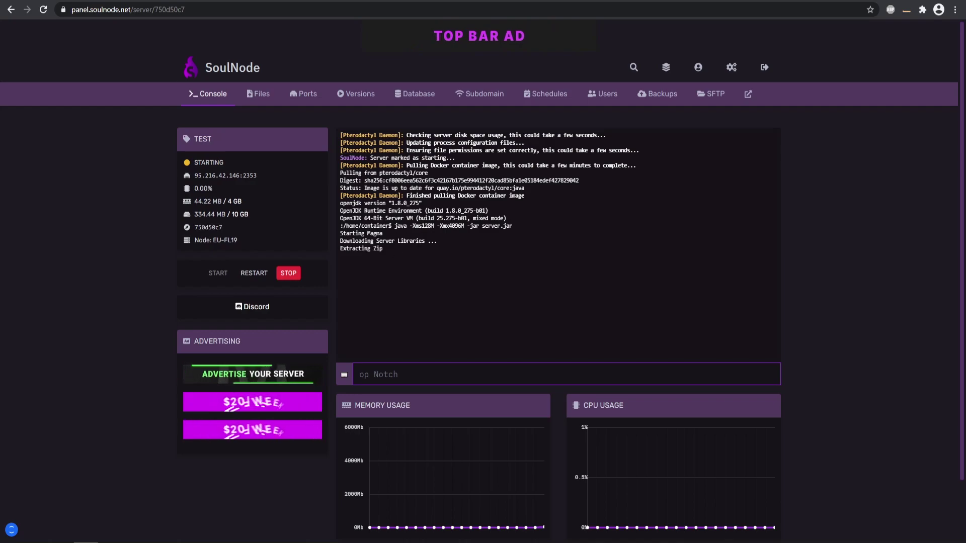
{"action": "left_click_drag", "start_coordinate": [342, 233], "coordinate": [471, 247]}
{"action": "left_click", "coordinate": [471, 267]}
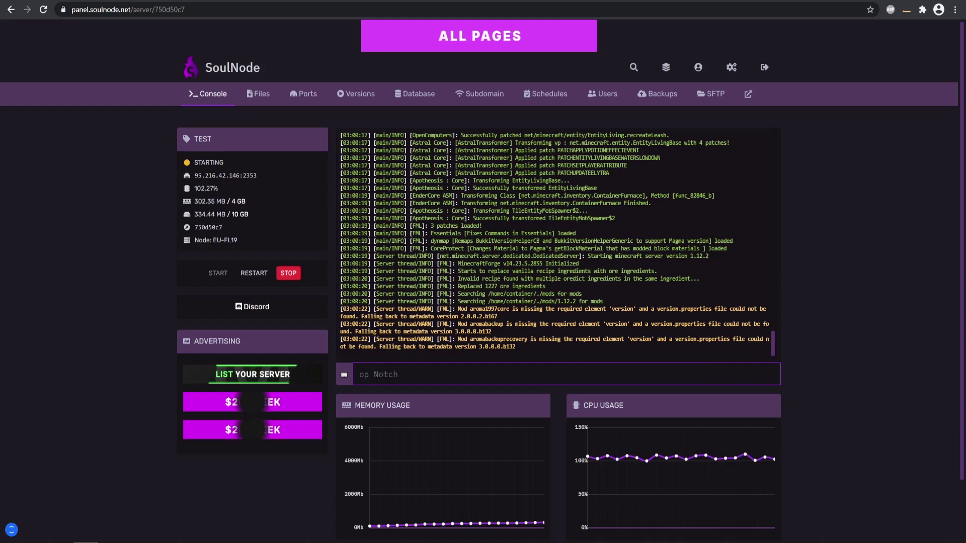
{"action": "scroll", "coordinate": [483, 282], "scroll_direction": "down", "scroll_amount": 1}
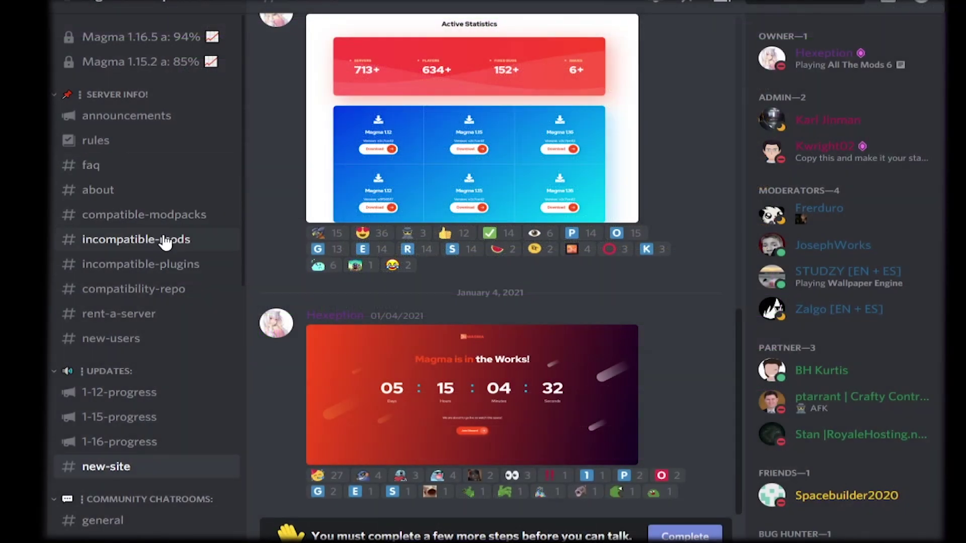
Open the incompatible-mods channel in the Magma Discord and read the Fastworkbench entry with its fastbench.cfg workaround
{"action": "left_click", "coordinate": [133, 244]}
{"action": "scroll", "coordinate": [414, 166], "scroll_direction": "down", "scroll_amount": 1}
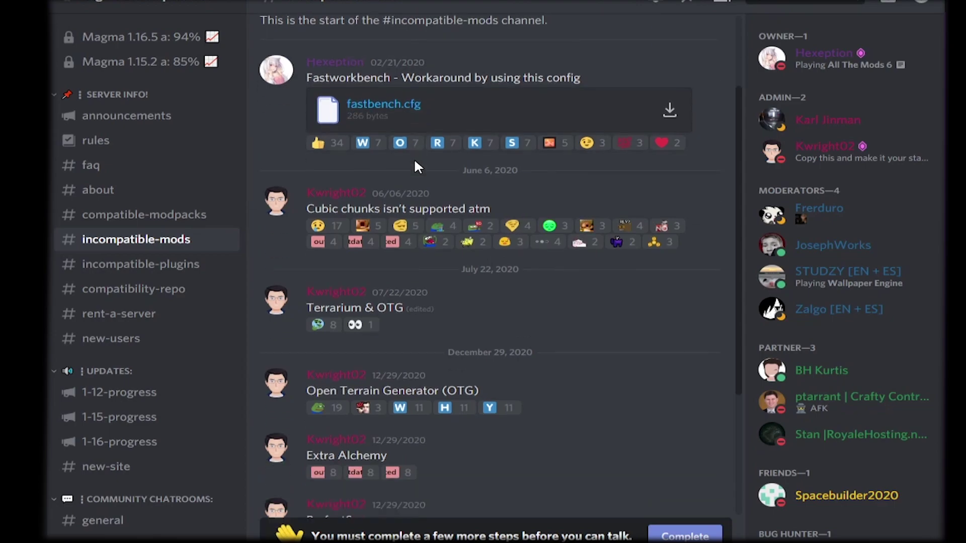
{"action": "scroll", "coordinate": [413, 158], "scroll_direction": "down", "scroll_amount": 5}
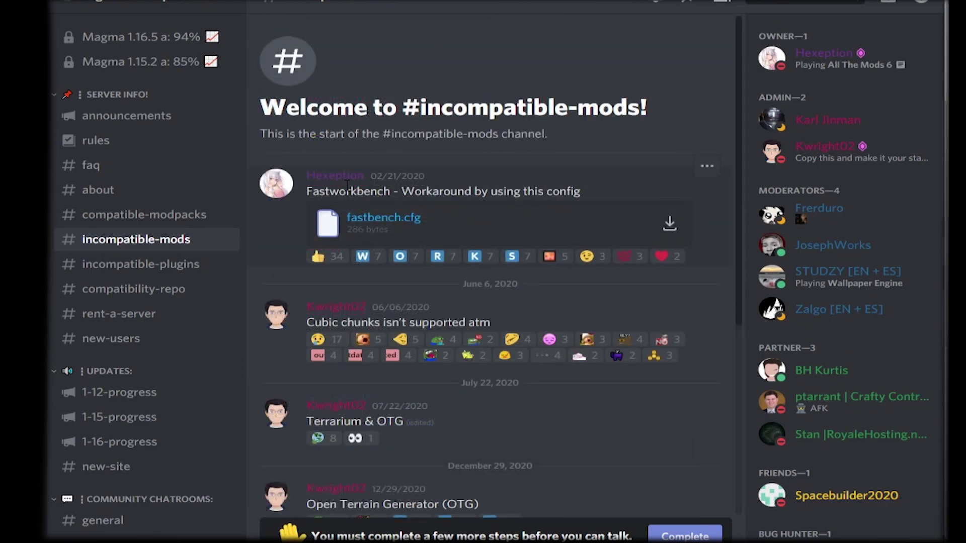
{"action": "double_click", "coordinate": [347, 191]}
{"action": "left_click", "coordinate": [399, 191]}
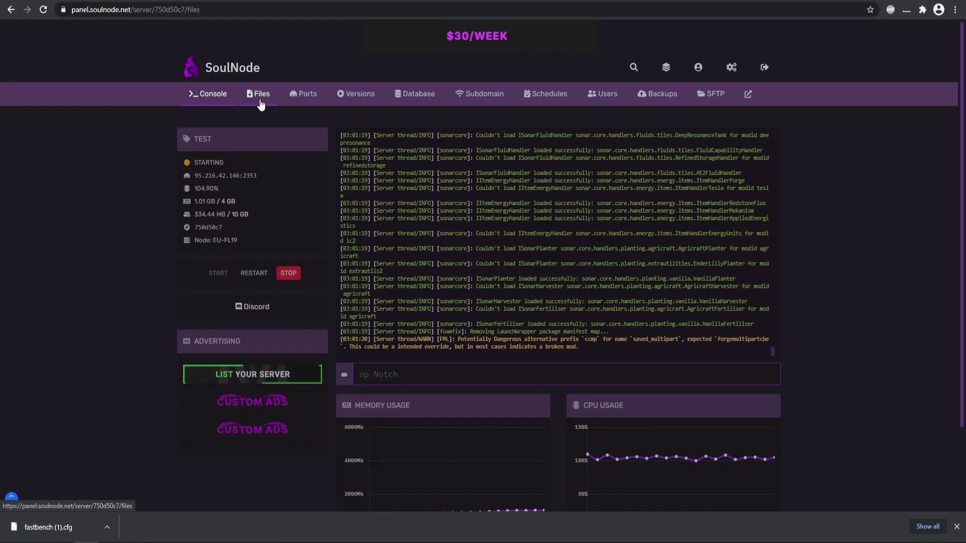
Find fastbench.cfg in the server's config folder by searching for "fast" and delete it permanently
{"action": "left_click", "coordinate": [260, 100]}
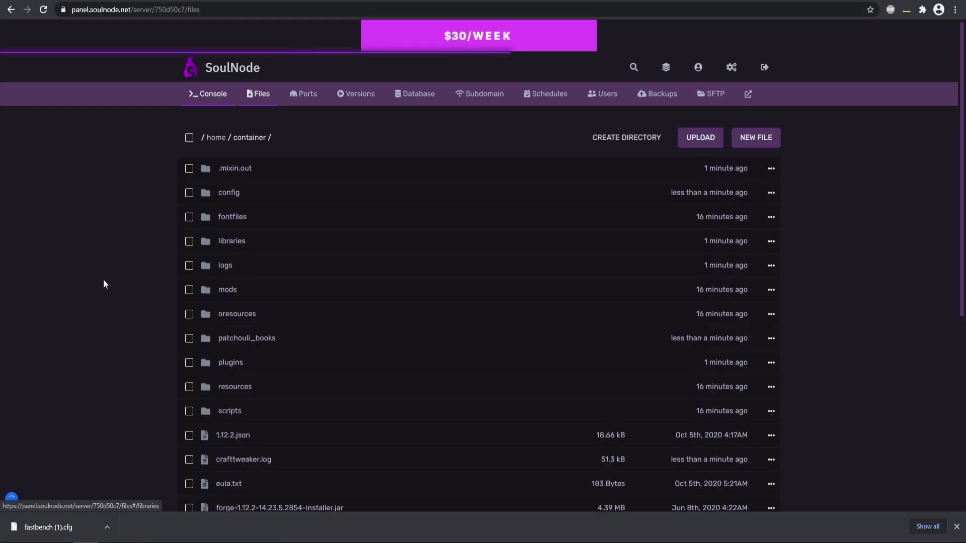
{"action": "scroll", "coordinate": [111, 267], "scroll_direction": "down", "scroll_amount": 2}
{"action": "scroll", "coordinate": [122, 258], "scroll_direction": "down", "scroll_amount": 1}
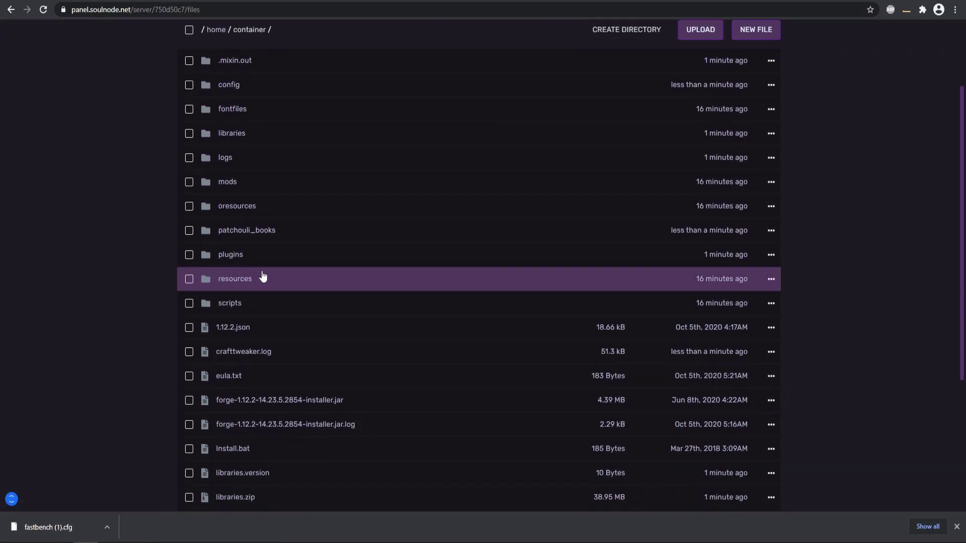
{"action": "left_click", "coordinate": [232, 92]}
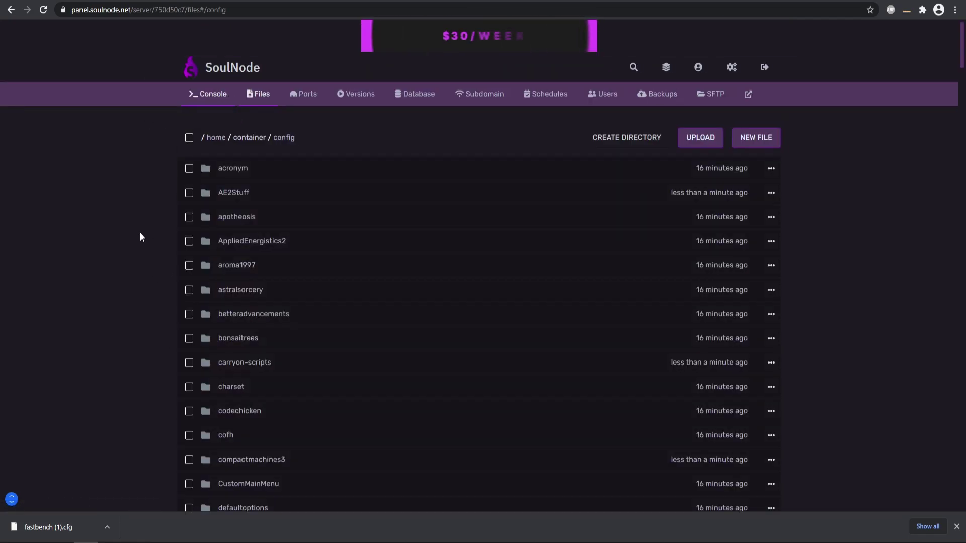
{"action": "scroll", "coordinate": [136, 262], "scroll_direction": "down", "scroll_amount": 2}
{"action": "key", "text": "ctrl+f"}
{"action": "type", "text": "fast"}
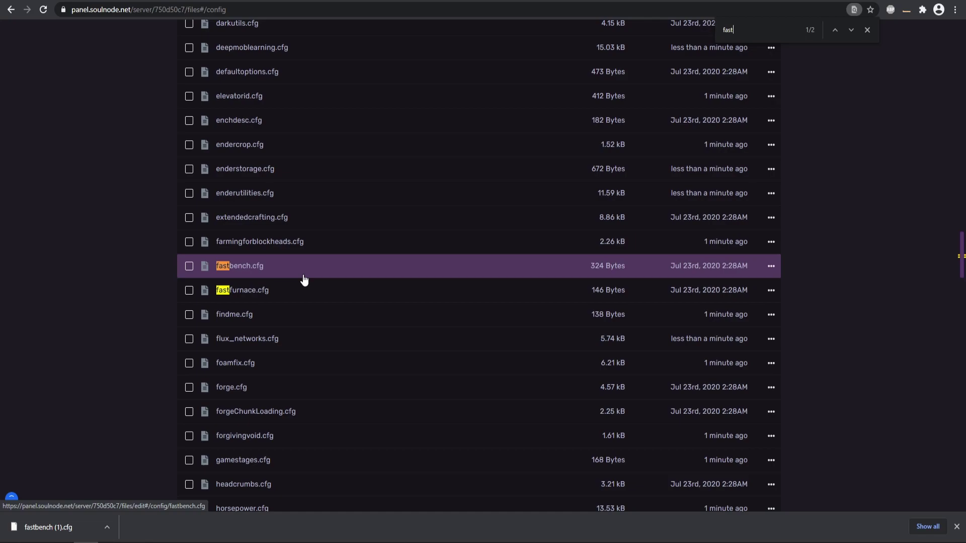
{"action": "right_click", "coordinate": [304, 279]}
{"action": "left_click", "coordinate": [254, 407]}
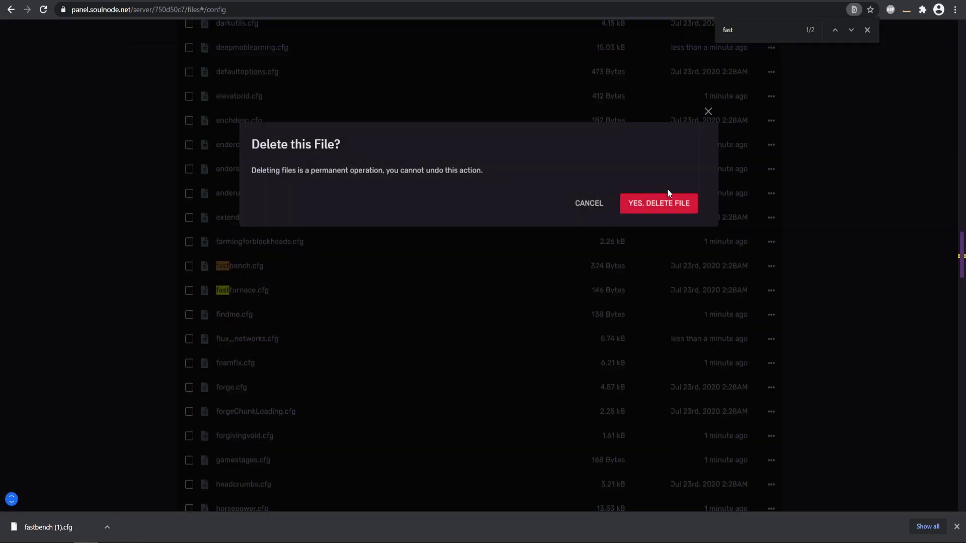
{"action": "left_click", "coordinate": [659, 202]}
Upload the downloaded fastbench (1).cfg file into the config folder and return to the container root
{"action": "left_click_drag", "start_coordinate": [48, 528], "coordinate": [354, 352]}
{"action": "scroll", "coordinate": [222, 315], "scroll_direction": "down", "scroll_amount": 5}
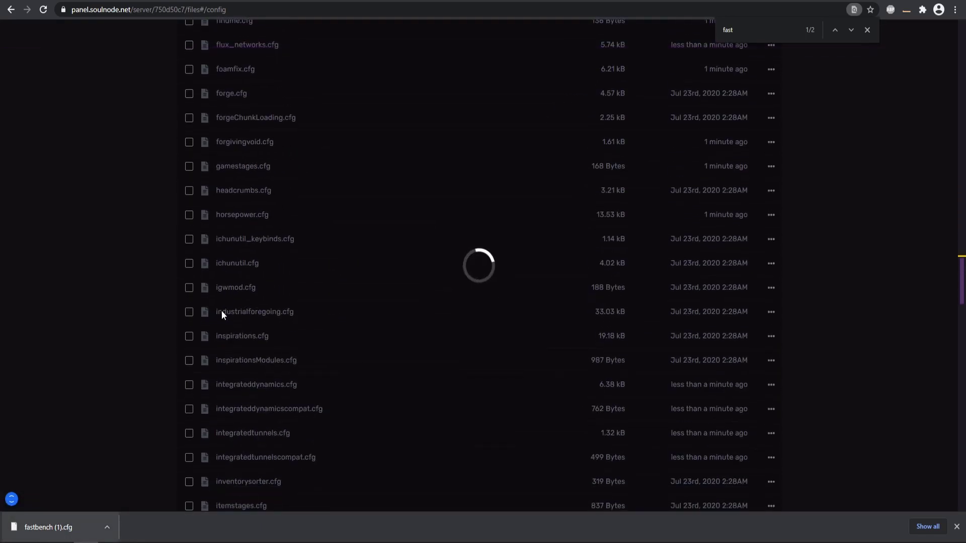
{"action": "scroll", "coordinate": [222, 315], "scroll_direction": "down", "scroll_amount": 5}
{"action": "scroll", "coordinate": [307, 354], "scroll_direction": "up", "scroll_amount": 20}
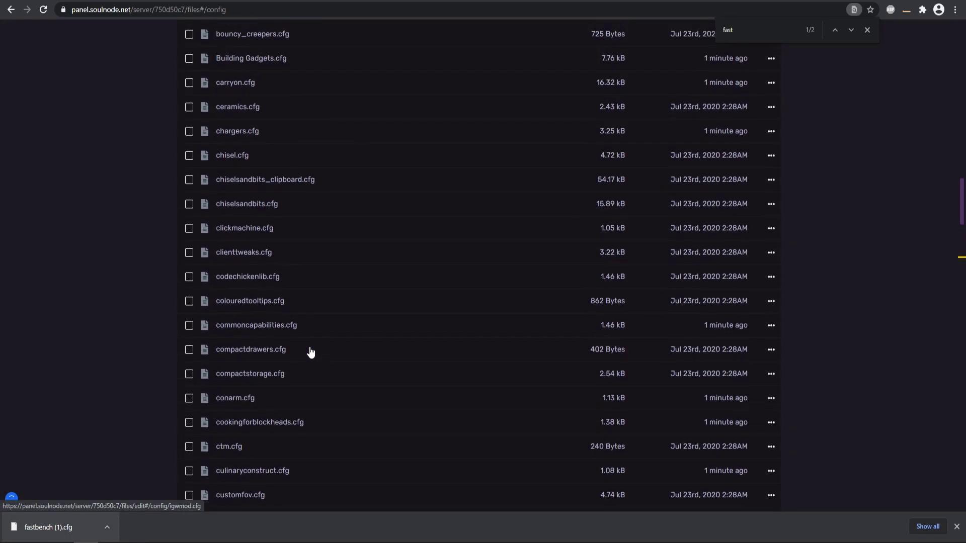
{"action": "scroll", "coordinate": [310, 353], "scroll_direction": "up", "scroll_amount": 20}
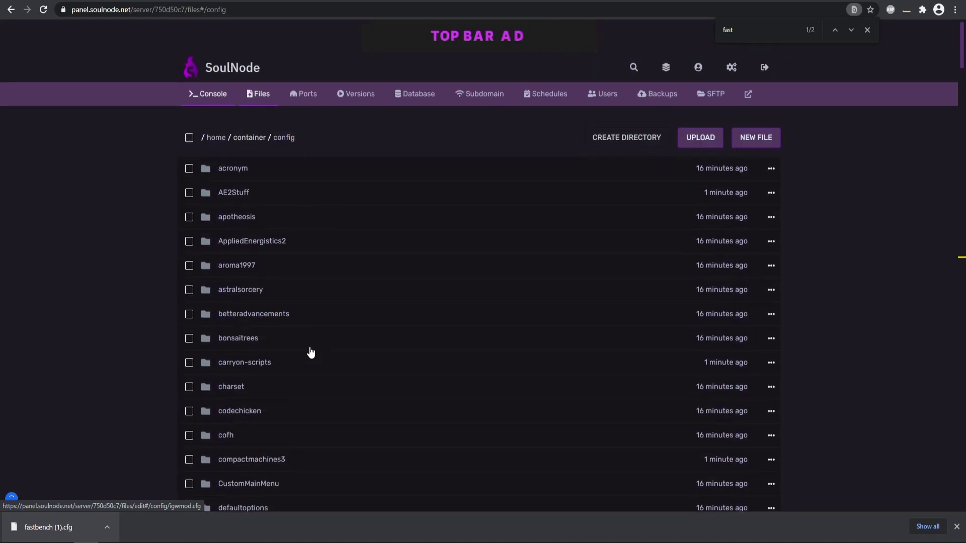
{"action": "left_click", "coordinate": [249, 137]}
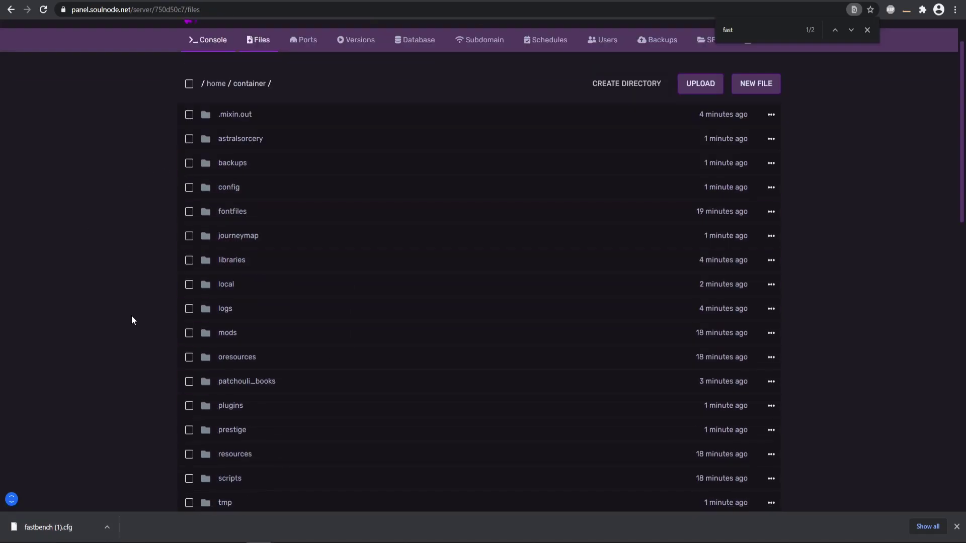
Open the server's plugins folder and select the EssentialsX, EssentialsXChat, EssentialsXSpawn, LuckPerms-Bukkit and Vault jars in the local plugins folder for upload
{"action": "left_click", "coordinate": [241, 406]}
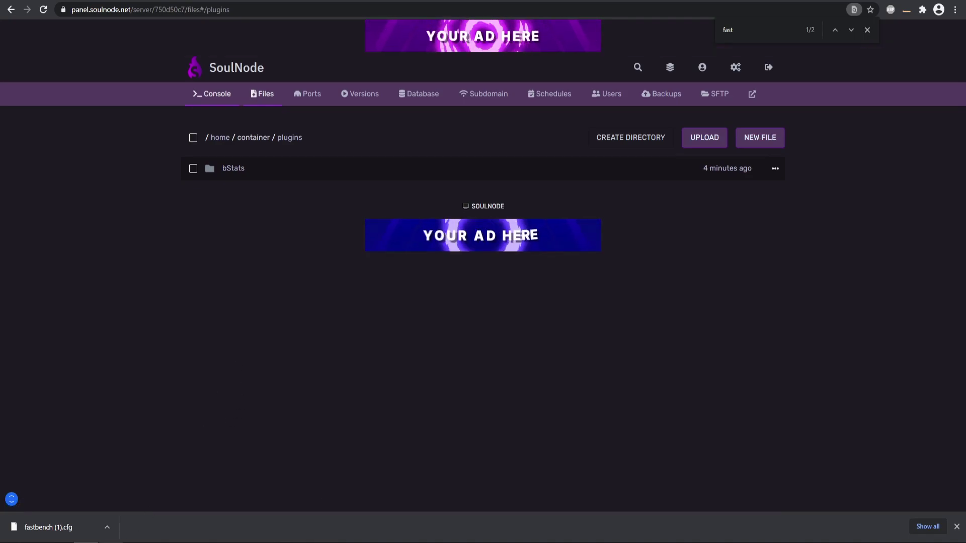
{"action": "key", "text": "alt+Tab"}
{"action": "left_click_drag", "start_coordinate": [461, 99], "coordinate": [598, 121]}
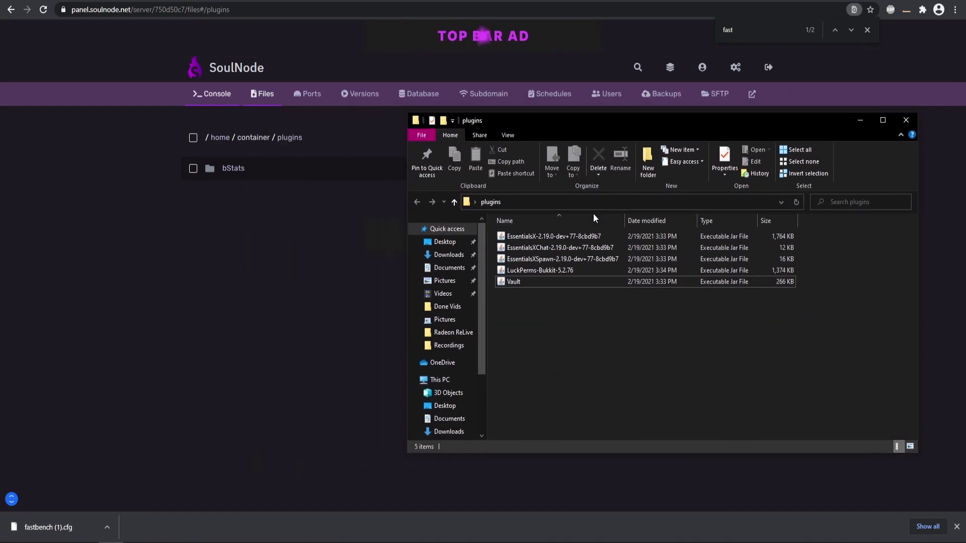
{"action": "left_click_drag", "start_coordinate": [525, 317], "coordinate": [416, 246]}
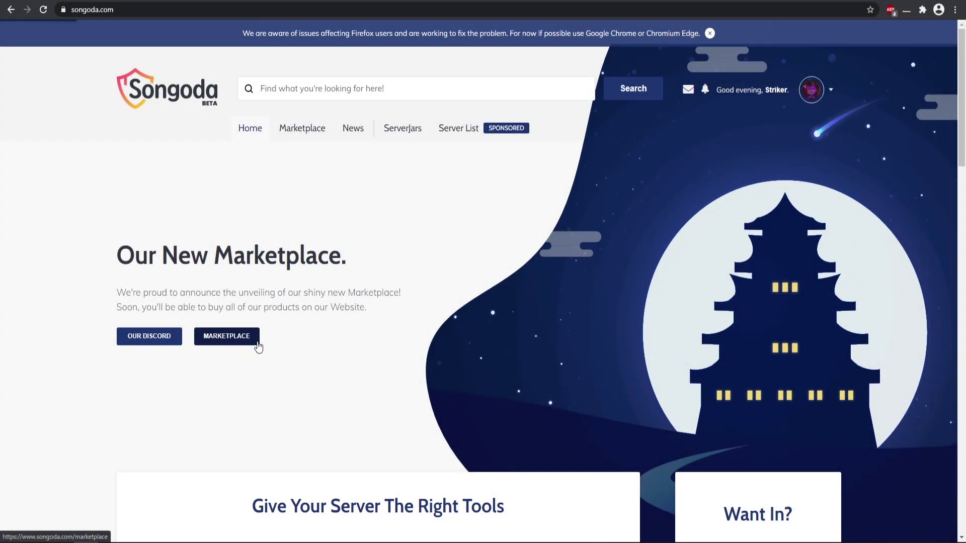
Open the marketplace on the Songoda website
{"action": "left_click", "coordinate": [257, 344]}
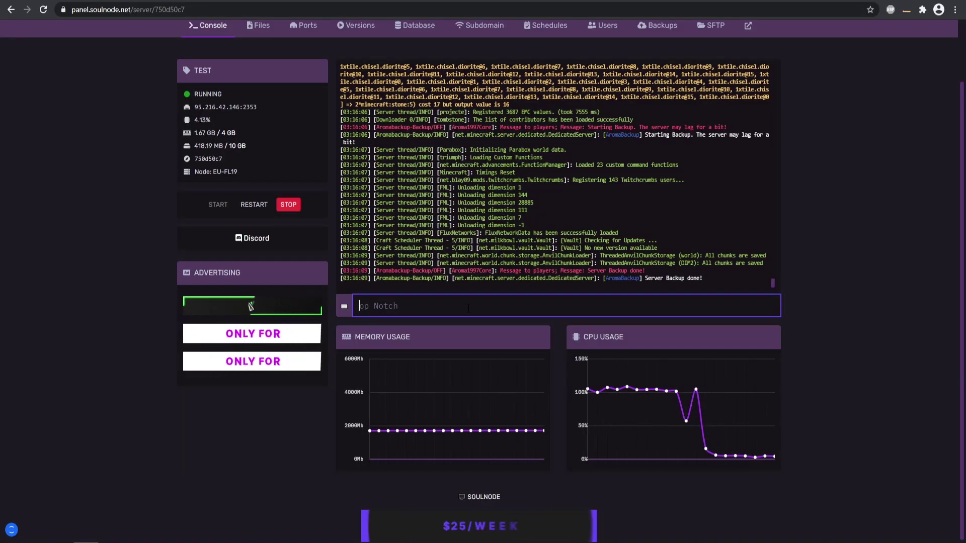
List the plugins loaded on the server by running the pl command in the SoulNode console
{"action": "type", "text": "pl"}
{"action": "key", "text": "Return"}
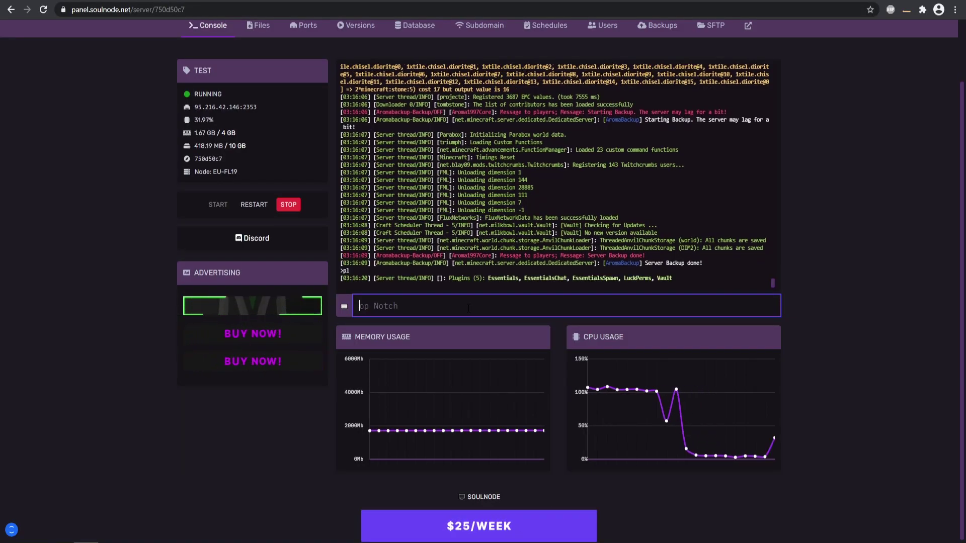
{"action": "left_click_drag", "start_coordinate": [553, 281], "coordinate": [450, 280]}
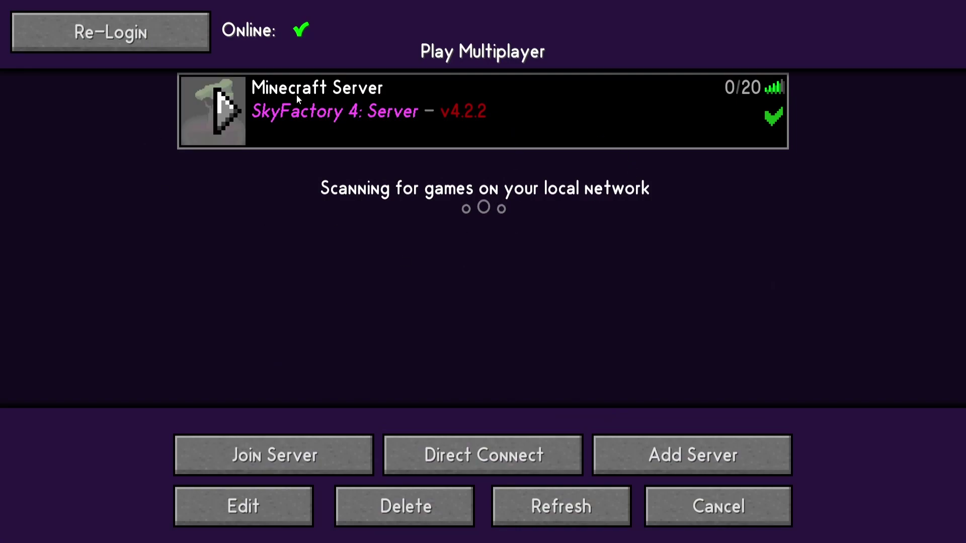
Switch to the Minecraft client, join the SkyFactory 4 server, and view the SkyFactory 4 advancements
{"action": "mouse_move", "coordinate": [788, 132]}
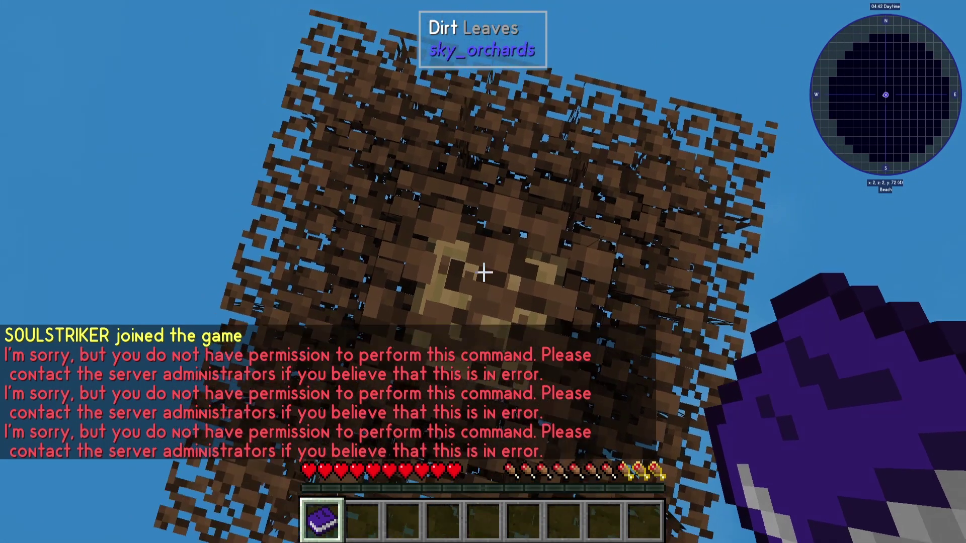
{"action": "key", "text": "l"}
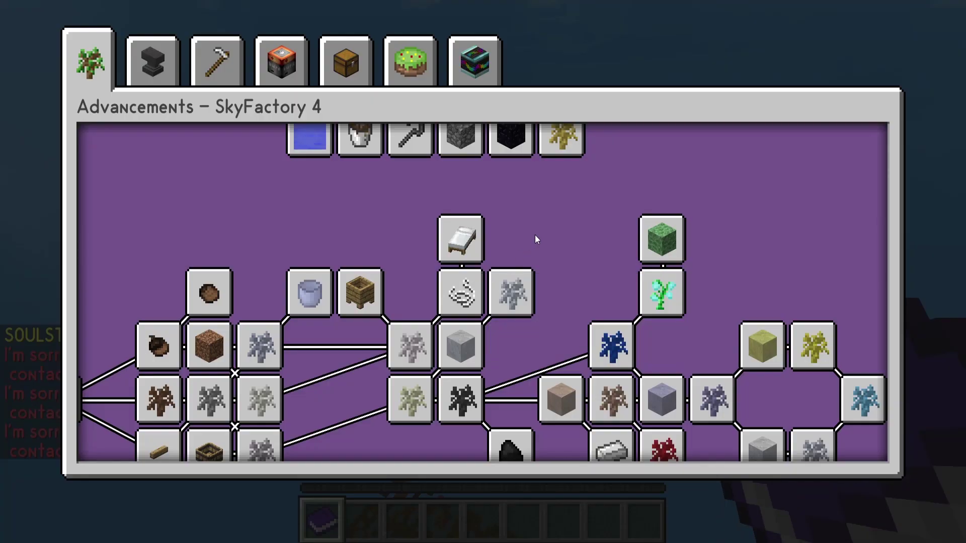
{"action": "type", "text": "l"}
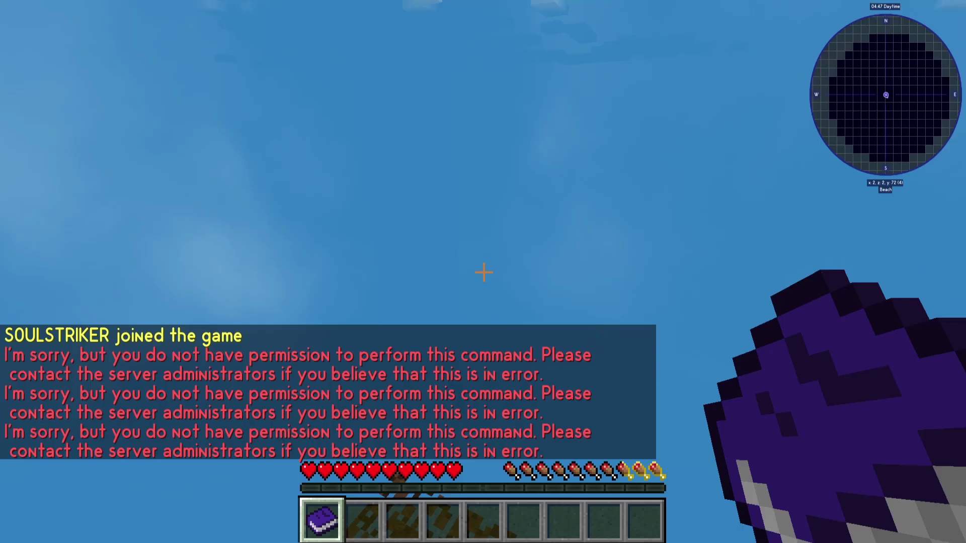
Run /help in the game chat, repeating it once the player has been made an operator
{"action": "type", "text": "t/help"}
{"action": "key", "text": "Return"}
{"action": "key", "text": "t"}
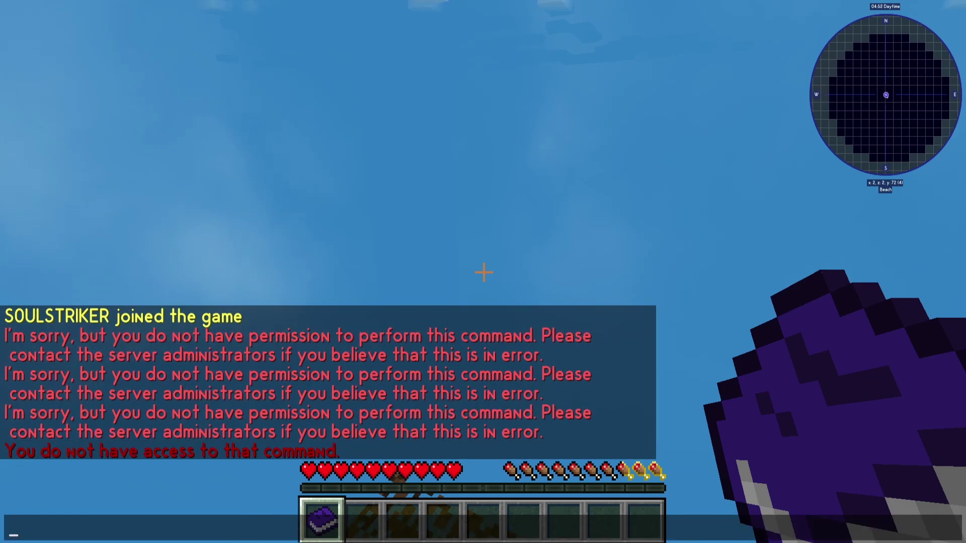
{"action": "key", "text": "Escape"}
{"action": "key", "text": "slash"}
{"action": "type", "text": "help"}
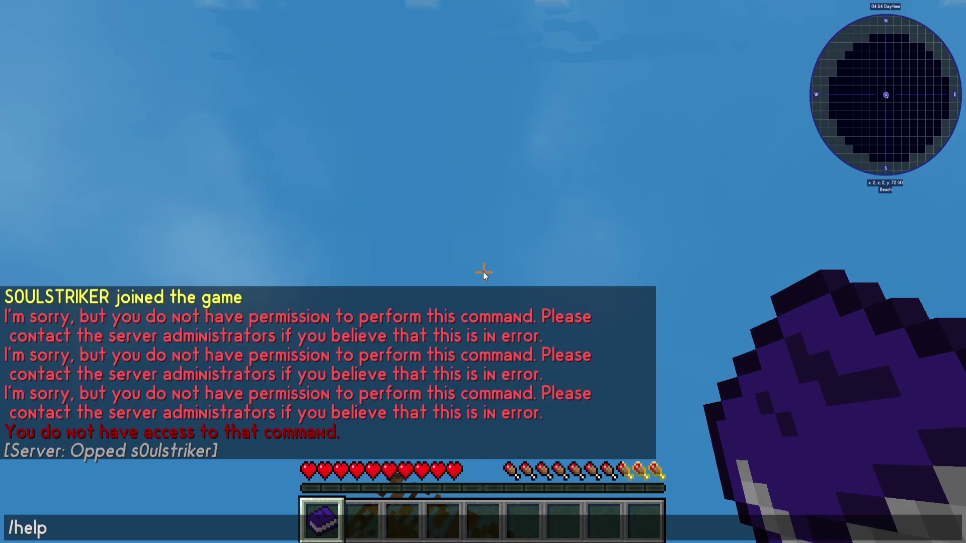
{"action": "key", "text": "Return"}
Run /lp and /lp group in the chat to look up LuckPerms' group subcommands
{"action": "key", "text": "t"}
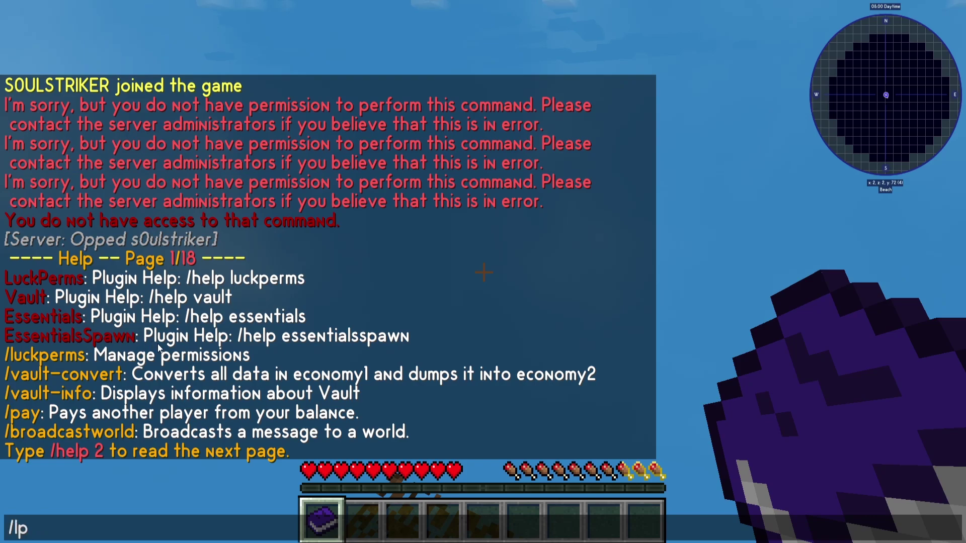
{"action": "key", "text": "Return"}
{"action": "key", "text": "t"}
{"action": "type", "text": "/lp"}
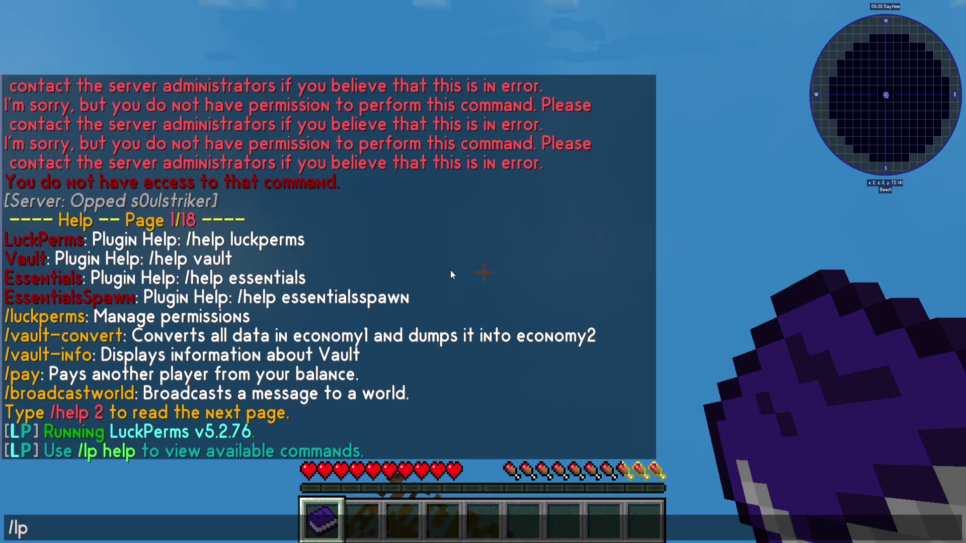
{"action": "type", "text": " group"}
{"action": "key", "text": "Return"}
Set the LuckPerms default group's prefix to "&8[&e&lMember&8] " with /lp group default meta setprefix
{"action": "key", "text": "t"}
{"action": "key", "text": "Up"}
{"action": "type", "text": "default "}
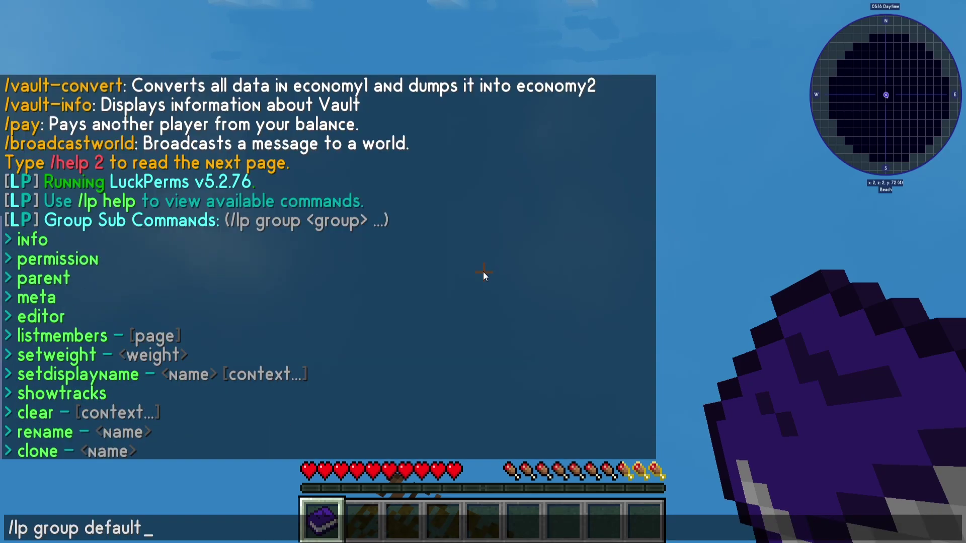
{"action": "type", "text": "meta set"}
{"action": "key", "text": "Tab"}
{"action": "key", "text": "Tab"}
{"action": "type", "text": "\"&8[&e&lMember&8]"}
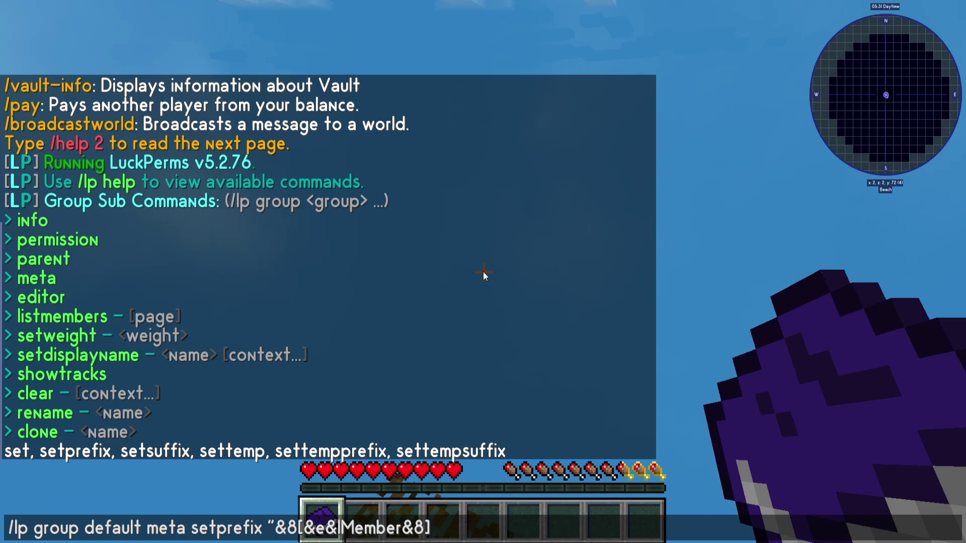
{"action": "type", "text": " \""}
{"action": "key", "text": "Return"}
Send the message "hi" in the chat to test the group prefix, and close the chat
{"action": "type", "text": "thi"}
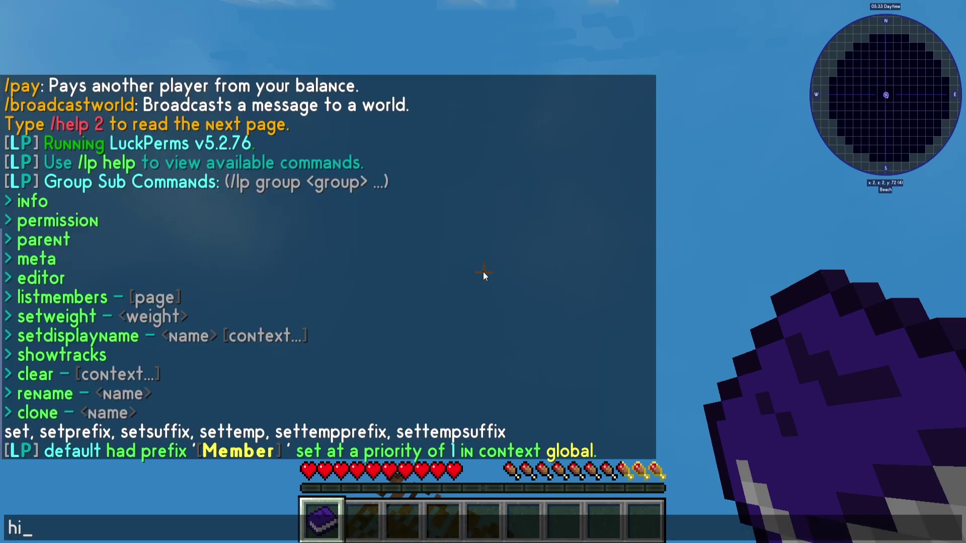
{"action": "key", "text": "Return"}
{"action": "key", "text": "t"}
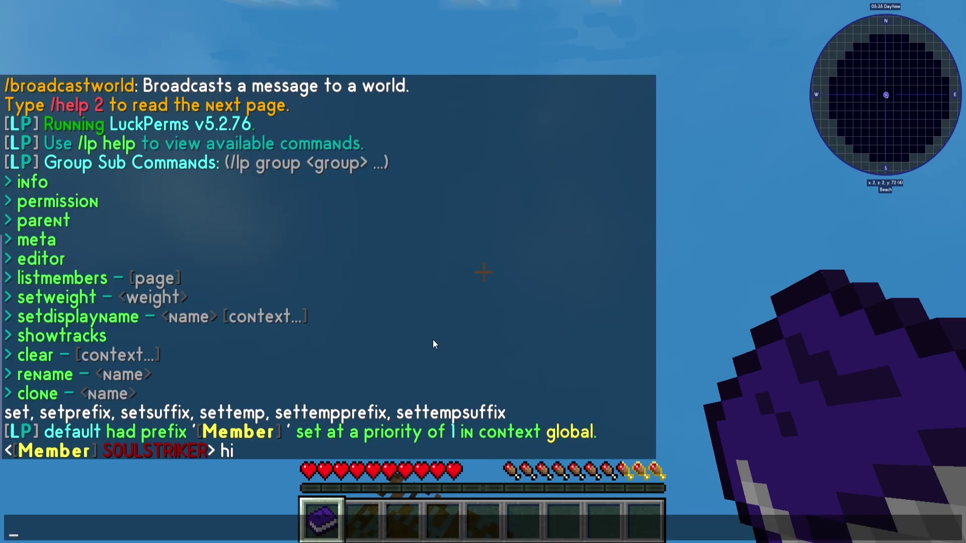
{"action": "key", "text": "Escape"}
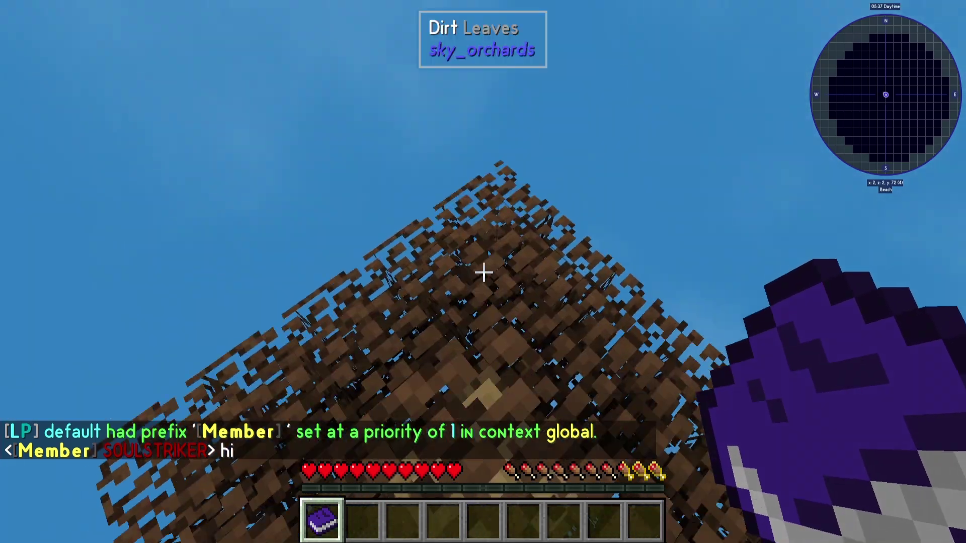
Change the player's game mode to creative with the /gmc command
{"action": "key", "text": "slash"}
{"action": "type", "text": "gmc"}
{"action": "key", "text": "Return"}
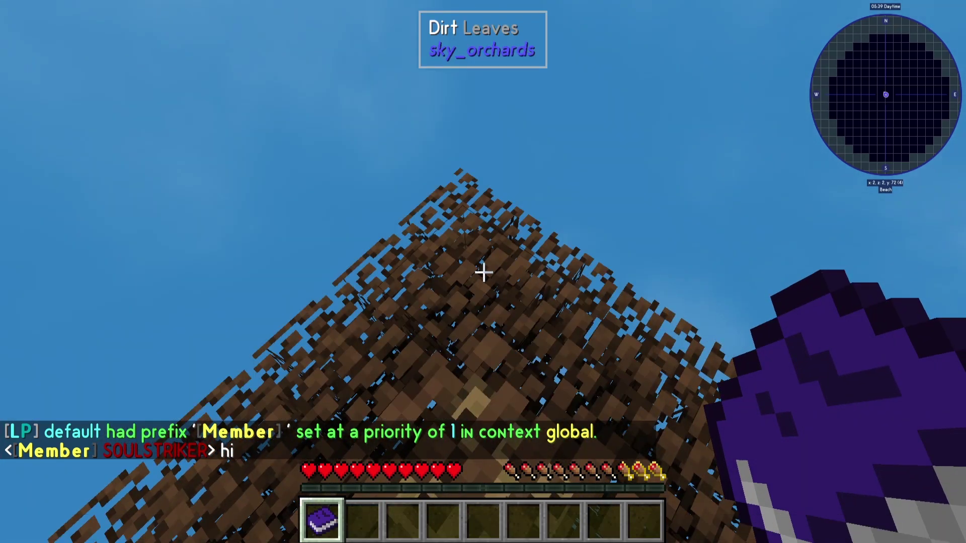
{"action": "key", "text": "w"}
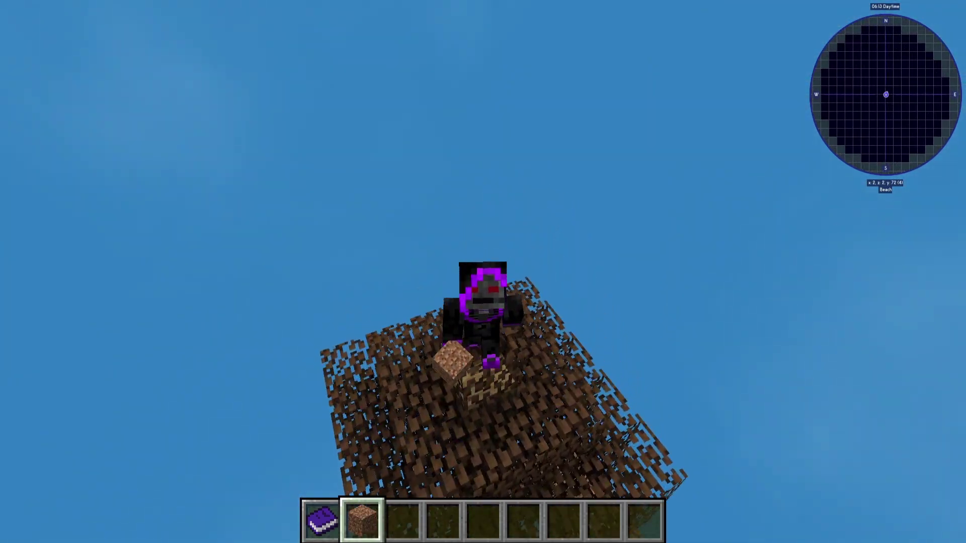
{"action": "key", "text": "shift"}
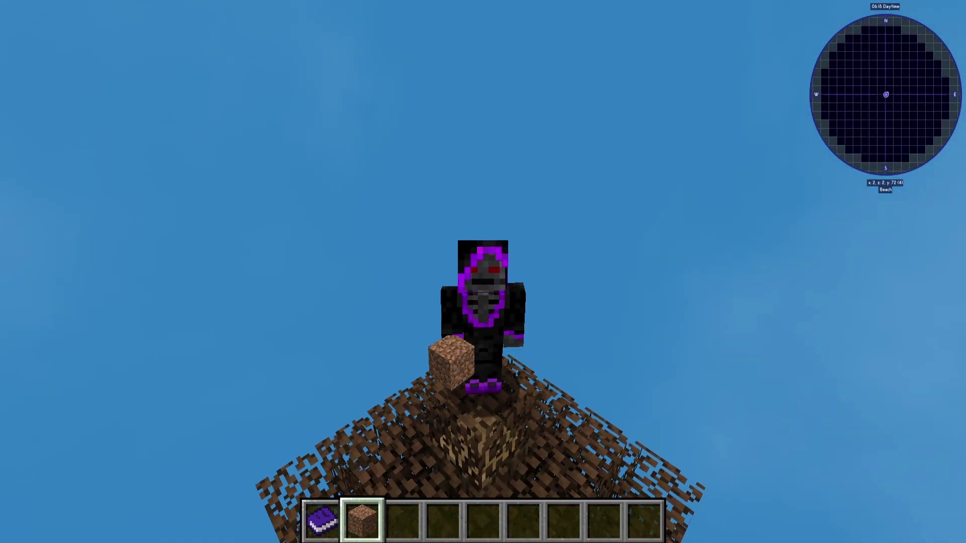